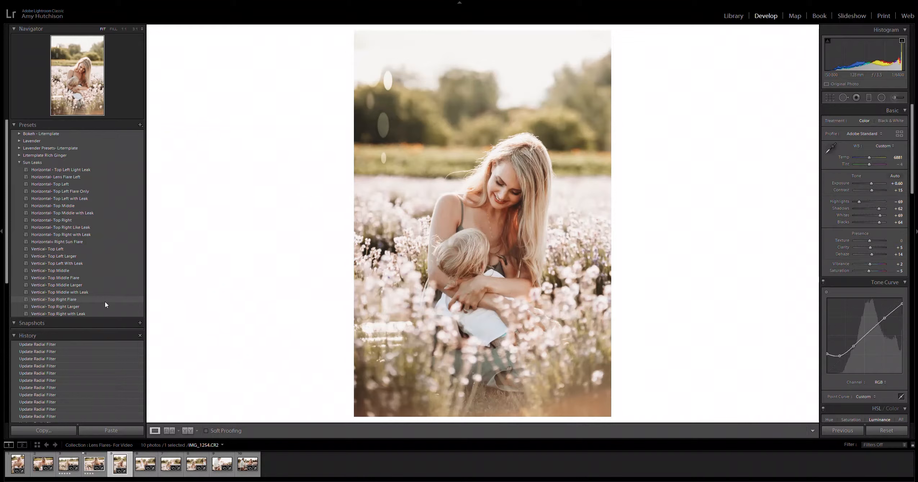
Step: Try the Vertical- Top Right Flare, Vertical- Top Middle Flare and Vertical- Top Middle with Leak presets on the photo
click(106, 302)
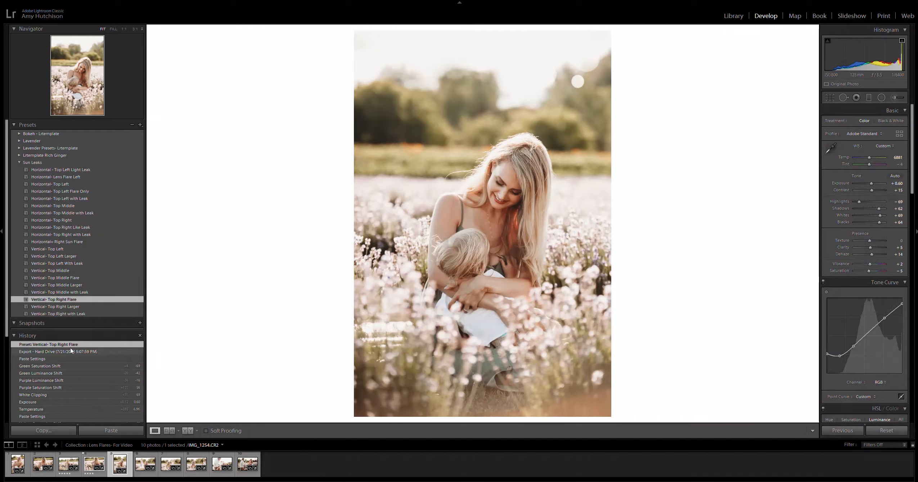
click(28, 336)
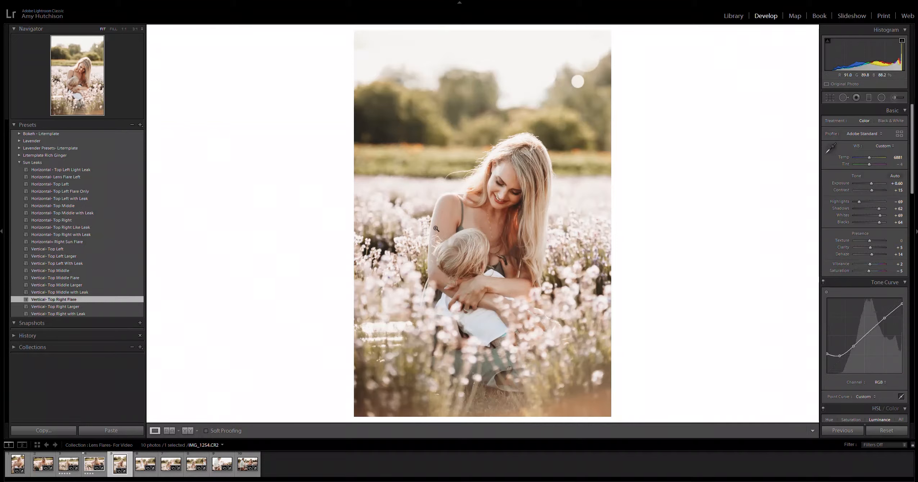
click(100, 278)
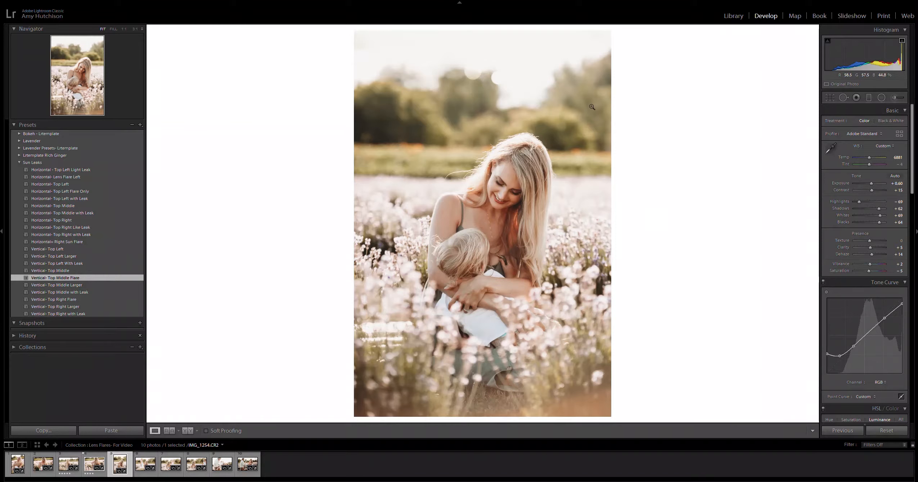
click(101, 293)
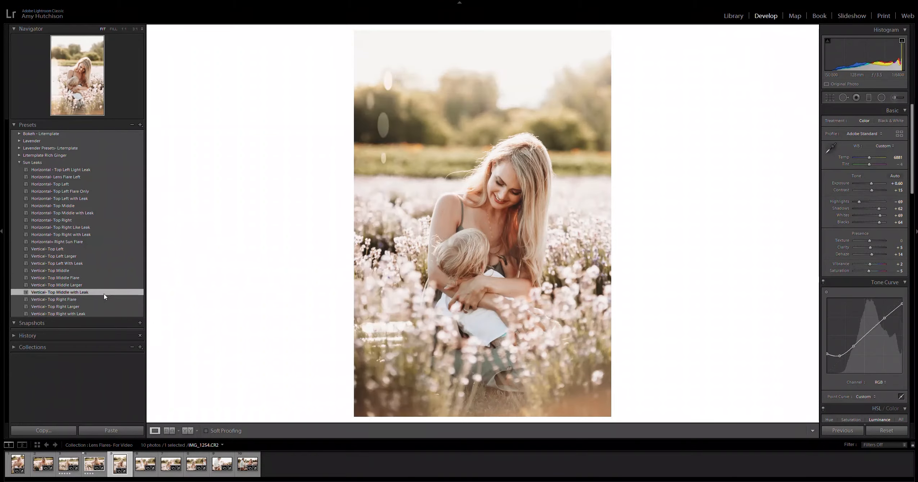
click(91, 301)
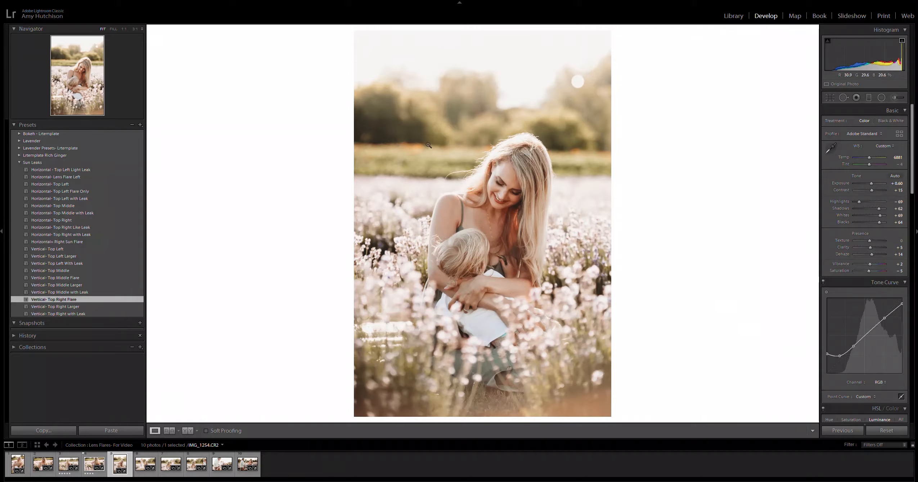
Step: Apply the Vertical- Top Left Larger preset and check one of its radial filters with the mask overlay hidden and shown
click(103, 253)
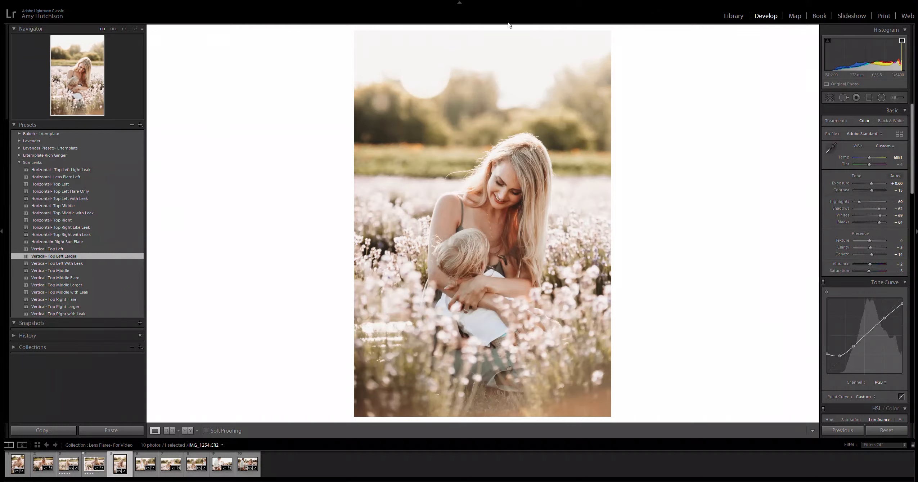
click(883, 100)
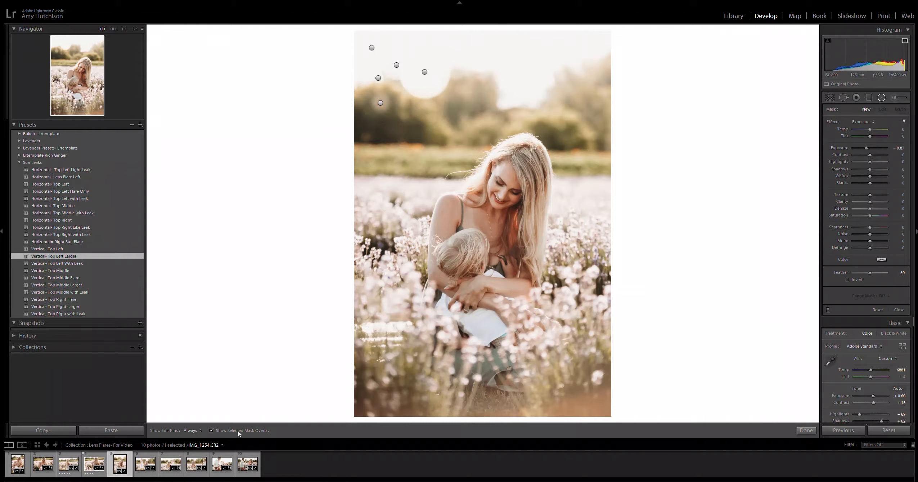
click(380, 104)
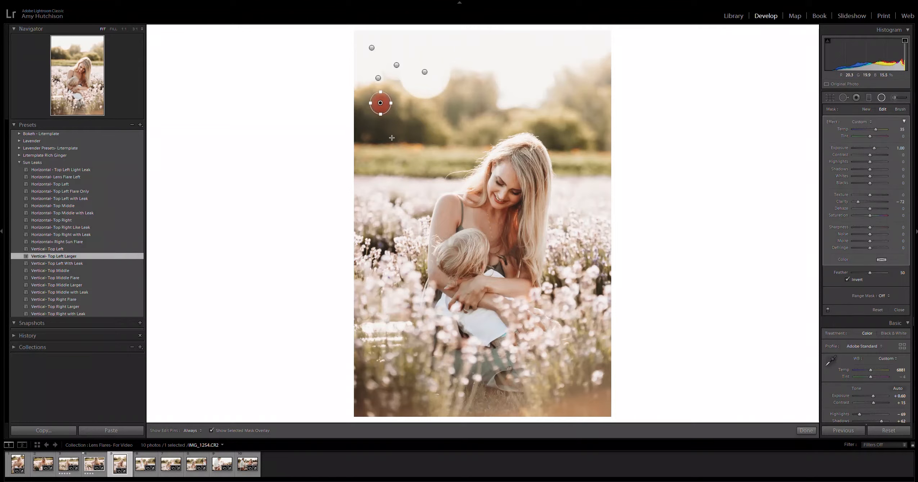
click(215, 430)
click(241, 431)
Step: Move the preset's five radial filter circles down from the sky, scattering them over the trees and field beside the woman's head
click(426, 71)
drag(438, 66, 447, 133)
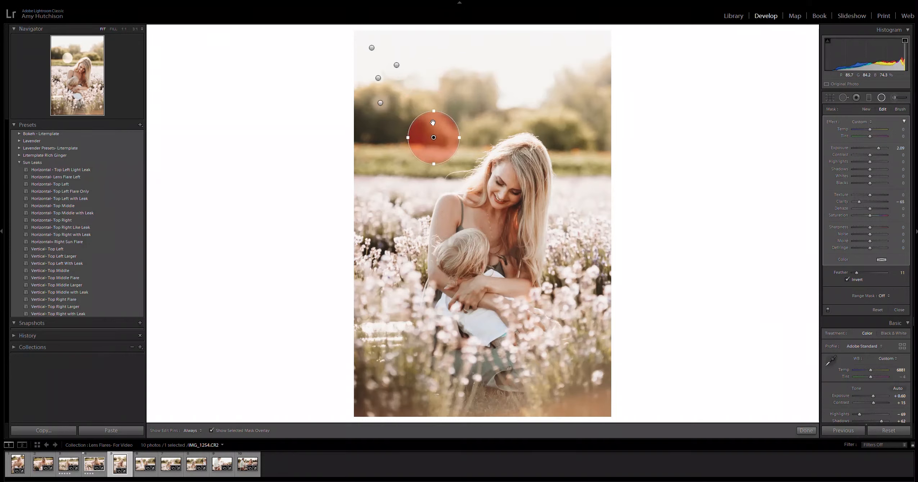
click(377, 77)
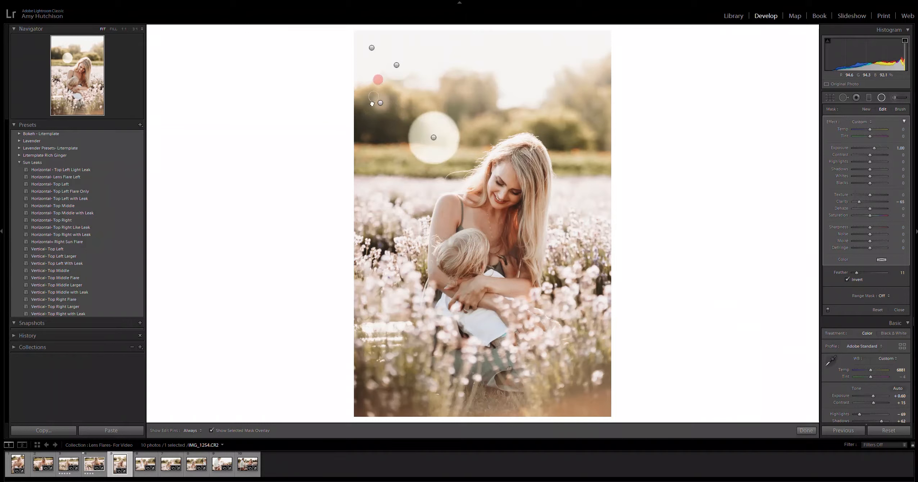
drag(378, 78, 371, 132)
drag(397, 65, 386, 163)
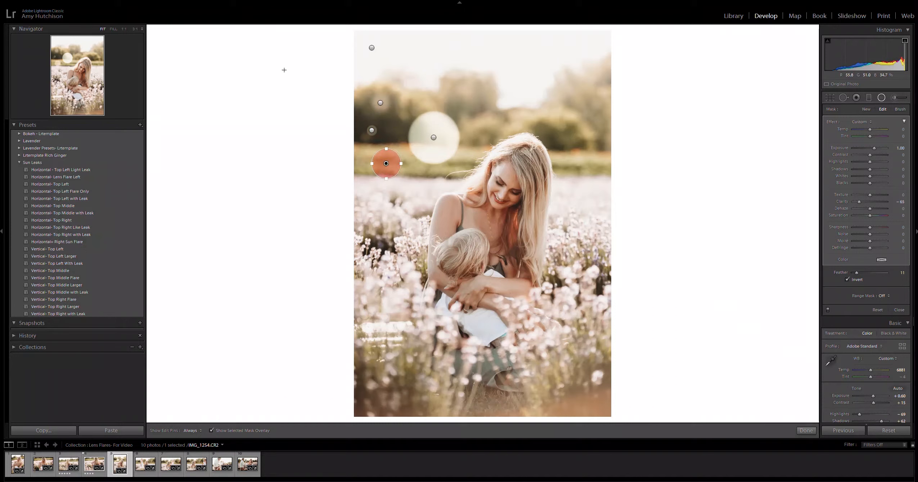
drag(371, 47, 410, 92)
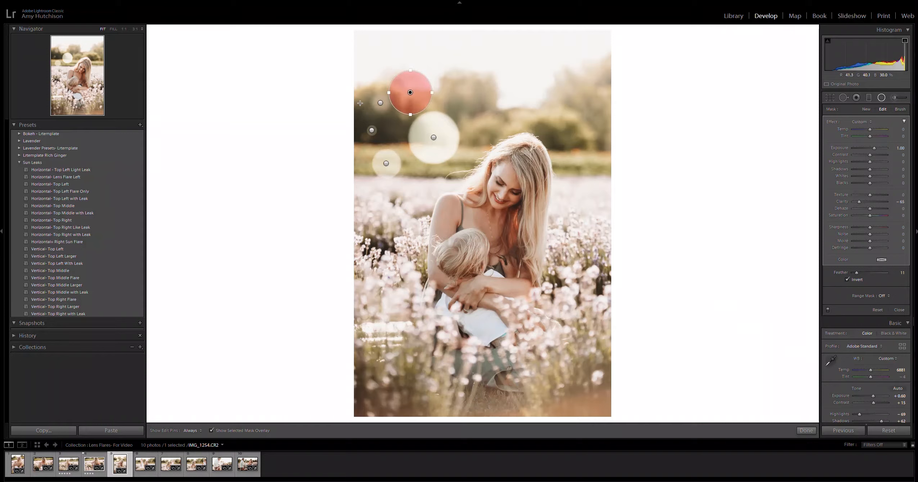
drag(381, 103, 447, 179)
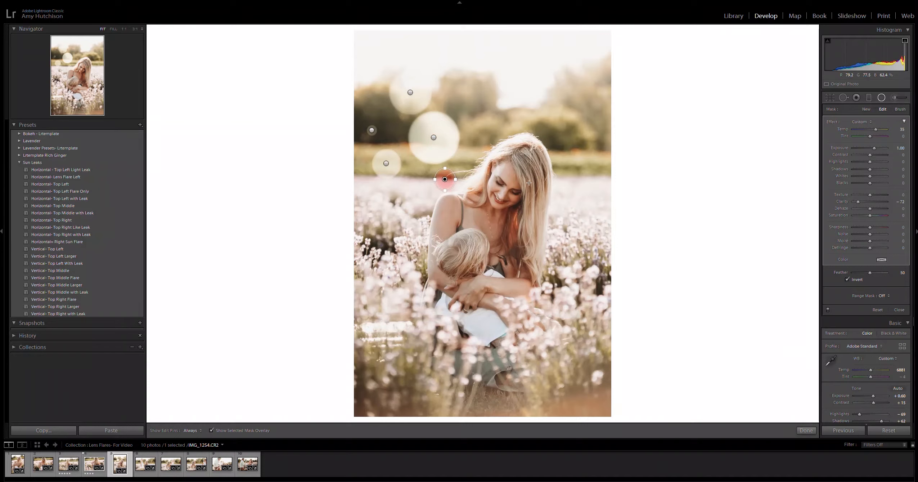
Step: Shrink the largest radial filter circle beside the woman's head proportionally to about two thirds of its size and finish radial filter editing
click(433, 137)
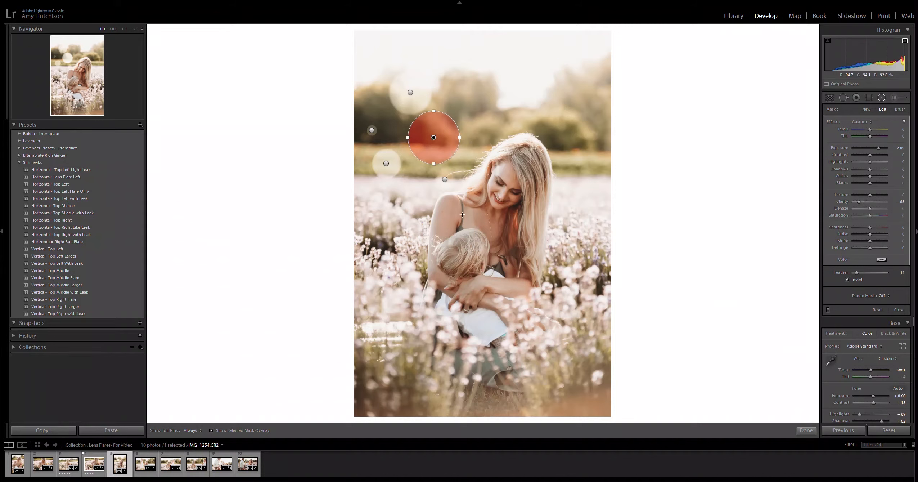
key(shift)
mouse_move(435, 163)
mouse_down()
mouse_move(436, 143)
mouse_move(434, 154)
mouse_up()
key(shift)
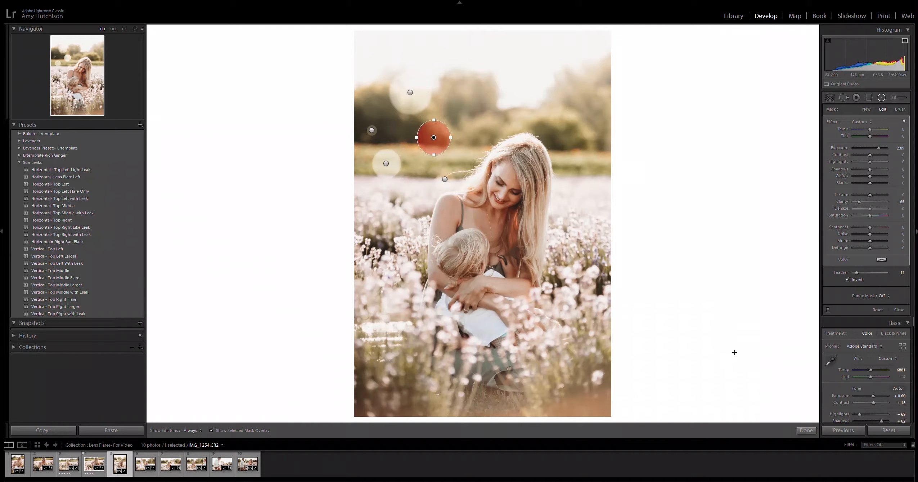
click(806, 430)
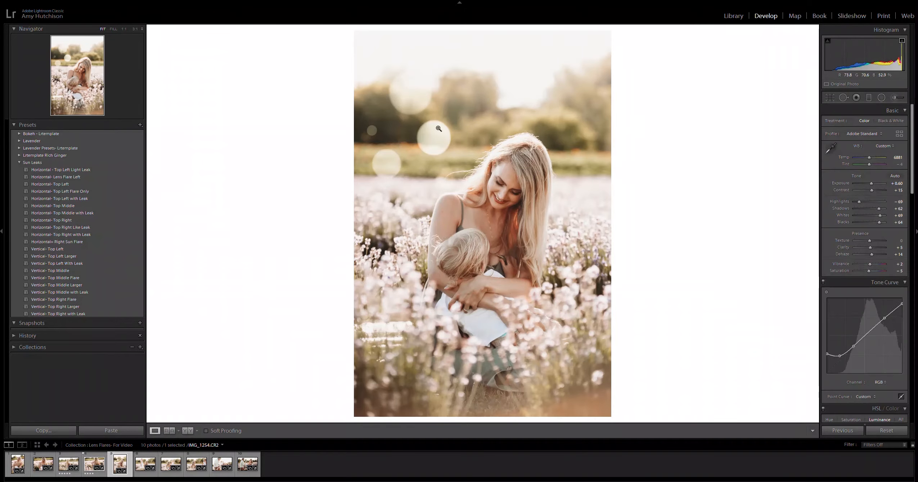
Step: Compare the photo before and after the edits side by side, then return to the single-image view
click(187, 430)
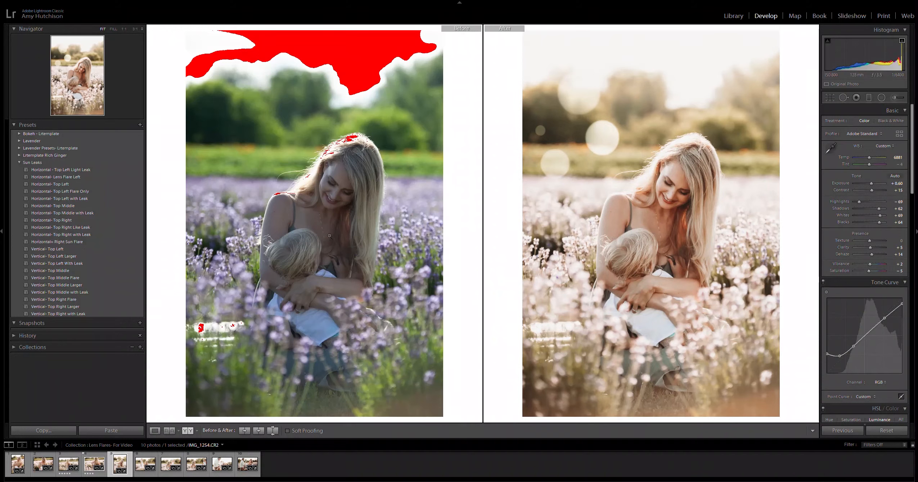
click(157, 431)
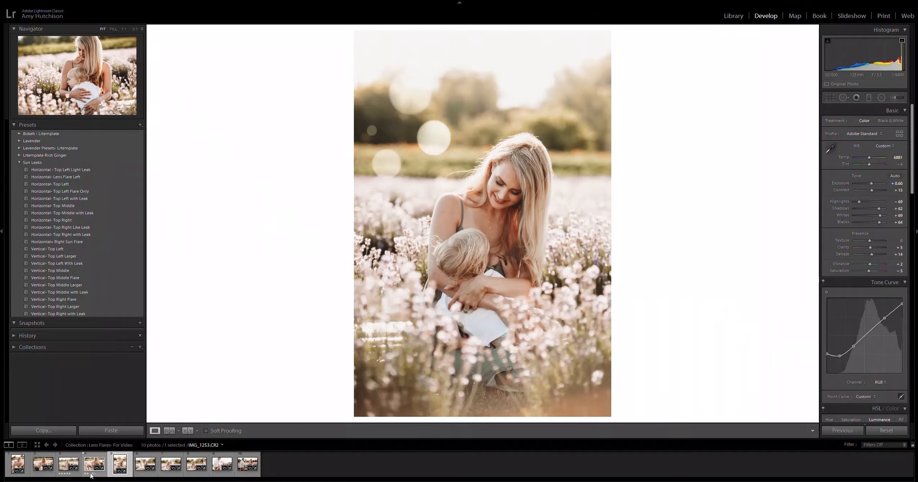
Step: Open photo IMG_1253.CR2 and apply the Horizontal- Top Right Like Leak preset
click(105, 475)
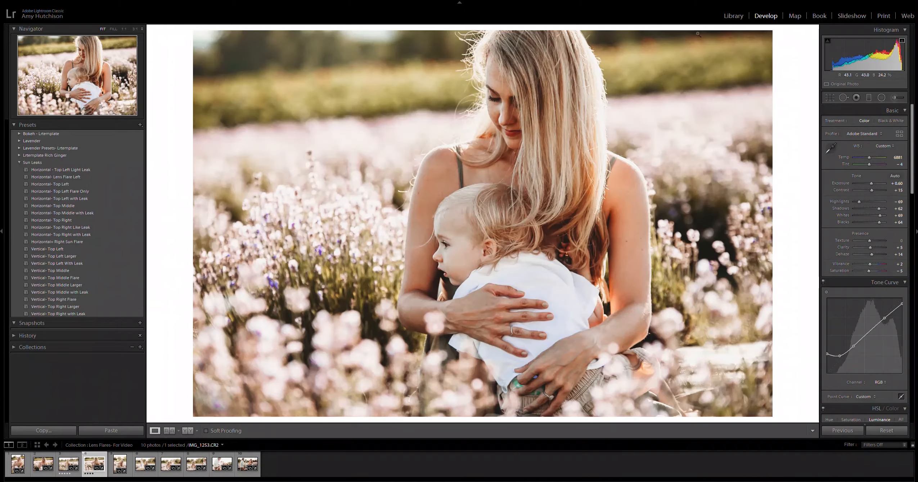
click(80, 171)
click(114, 219)
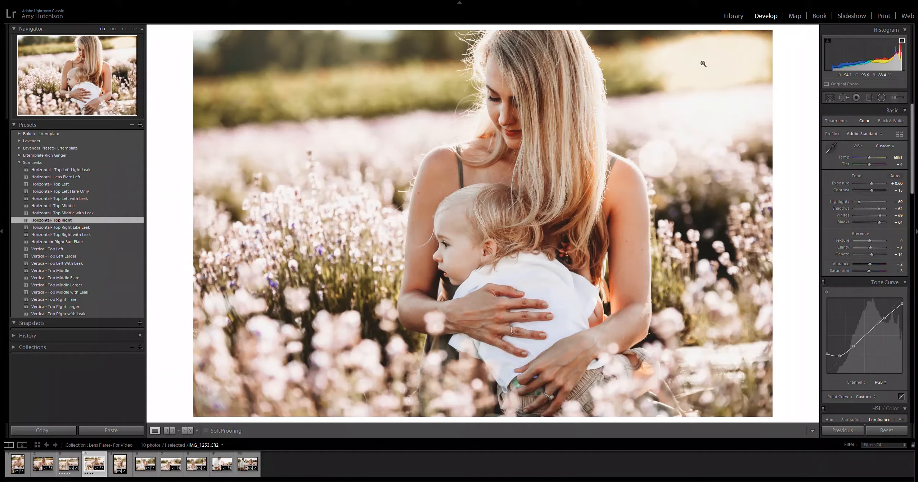
click(90, 227)
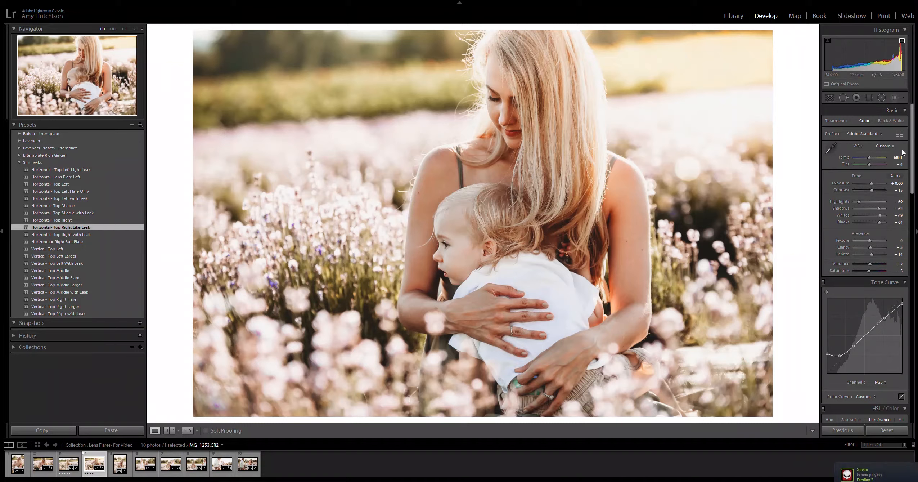
Step: Move the preset's large radial glow from the upper background down over the dark flowers beside the woman's arm, hiding the mask overlay
click(882, 98)
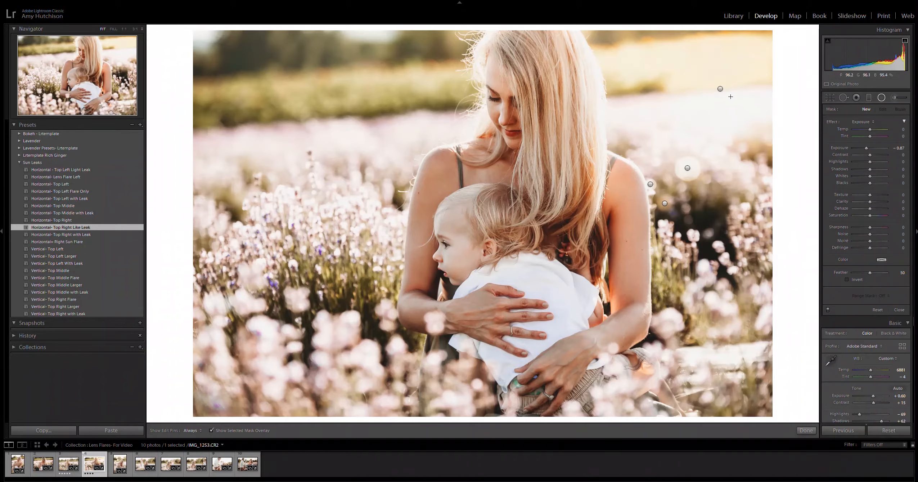
click(721, 88)
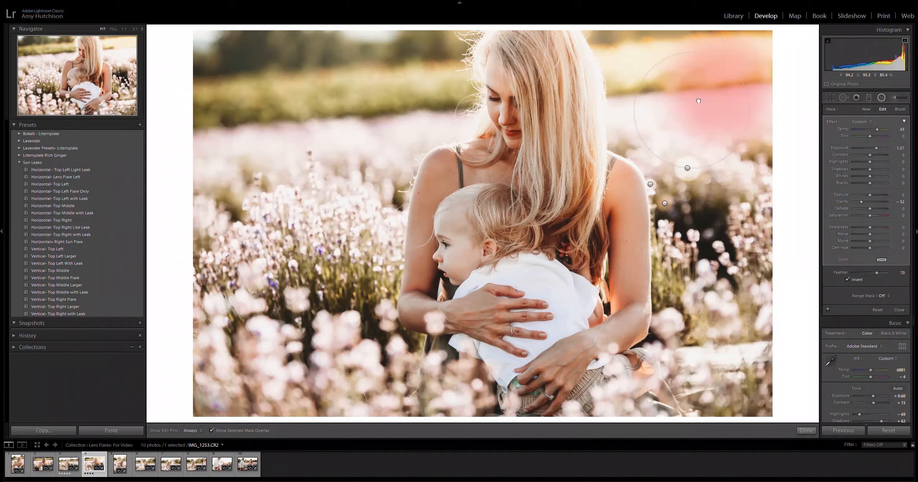
drag(726, 79, 676, 116)
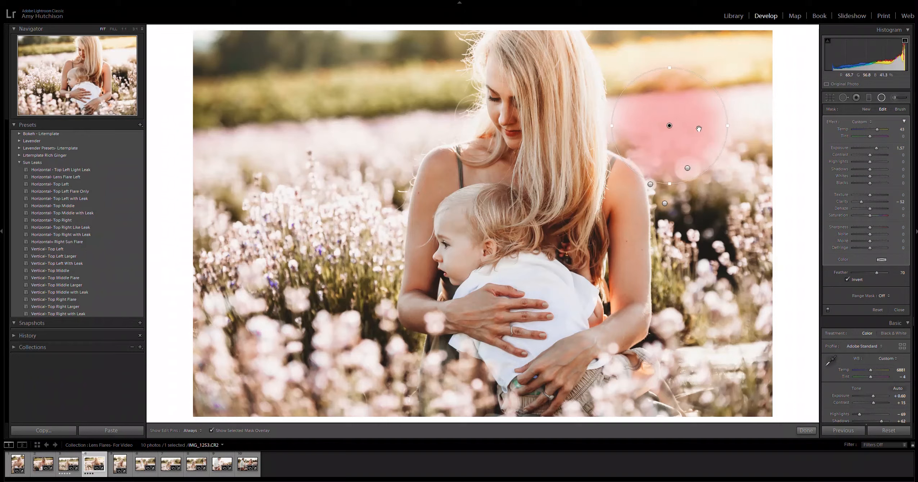
drag(670, 125, 727, 95)
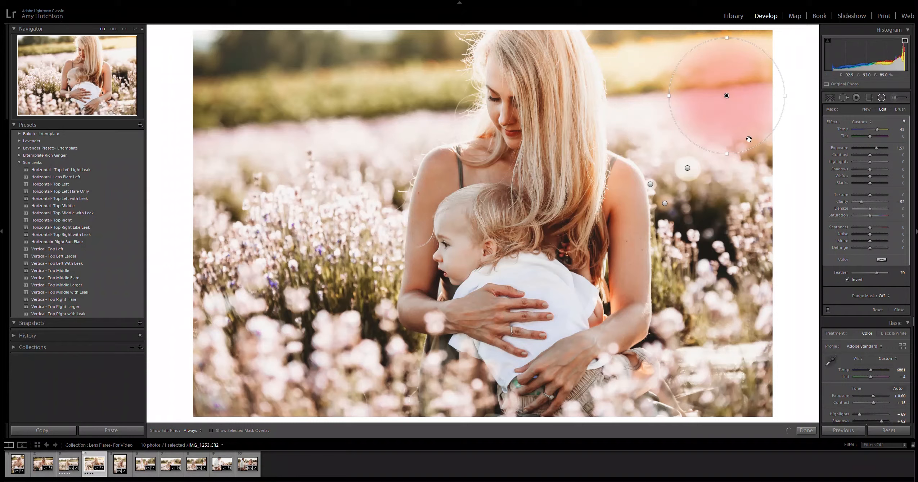
drag(728, 99, 724, 207)
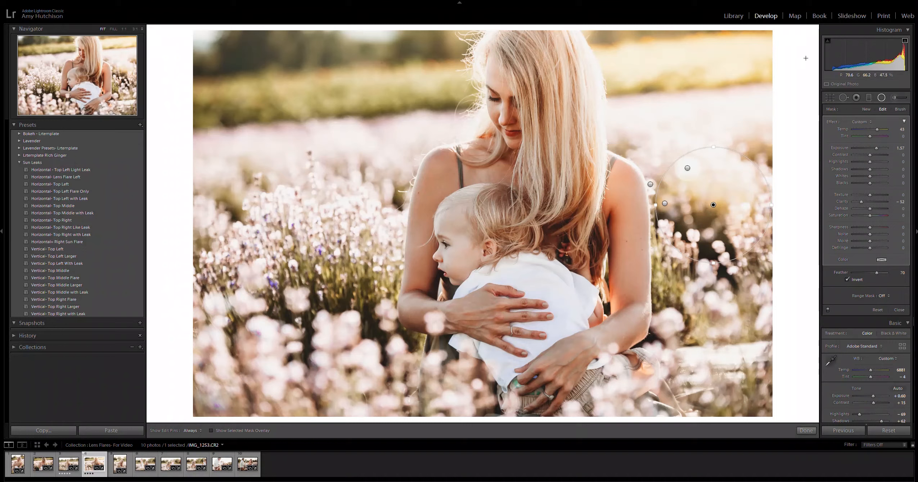
Step: Shift the graduated filter light leak toward the photo's upper right corner, tilt it more steeply and finish editing it
click(869, 99)
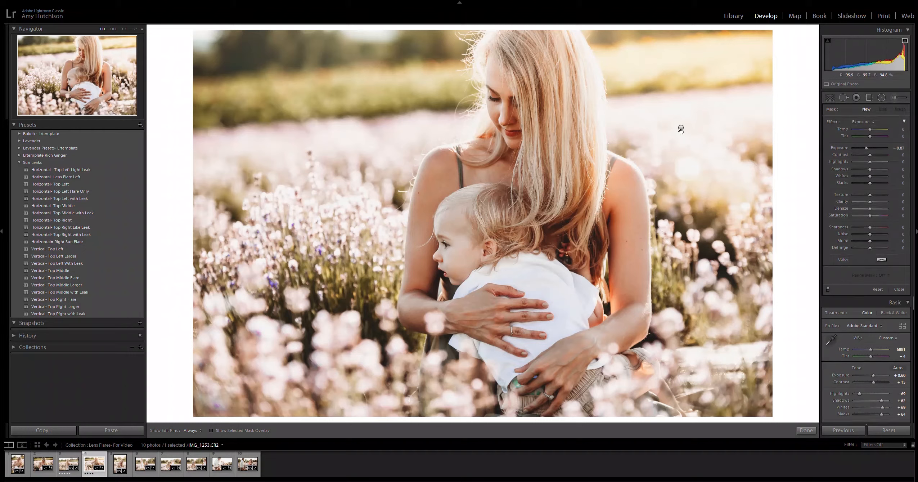
click(681, 129)
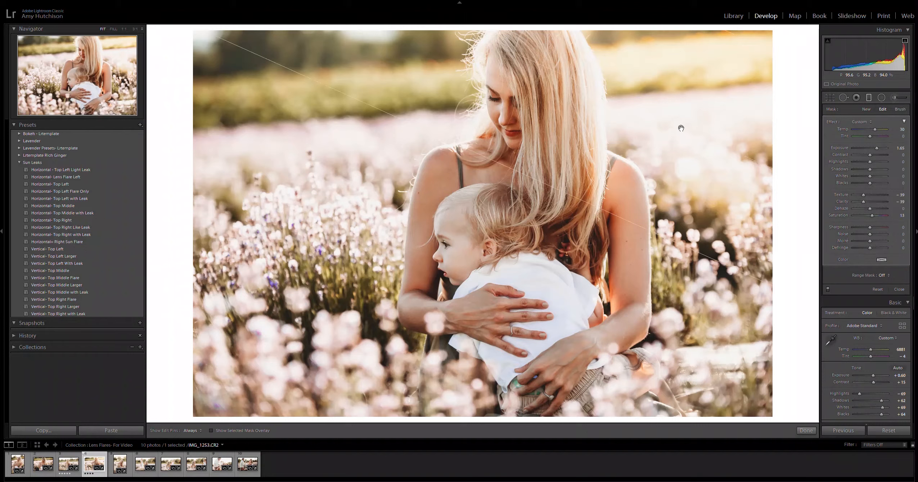
drag(681, 129, 707, 101)
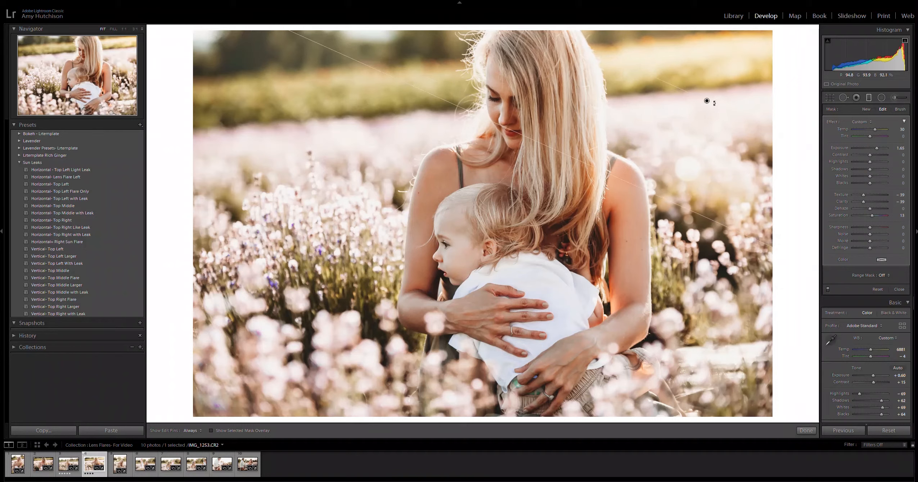
mouse_move(715, 105)
mouse_down()
mouse_move(723, 100)
mouse_move(712, 110)
mouse_up()
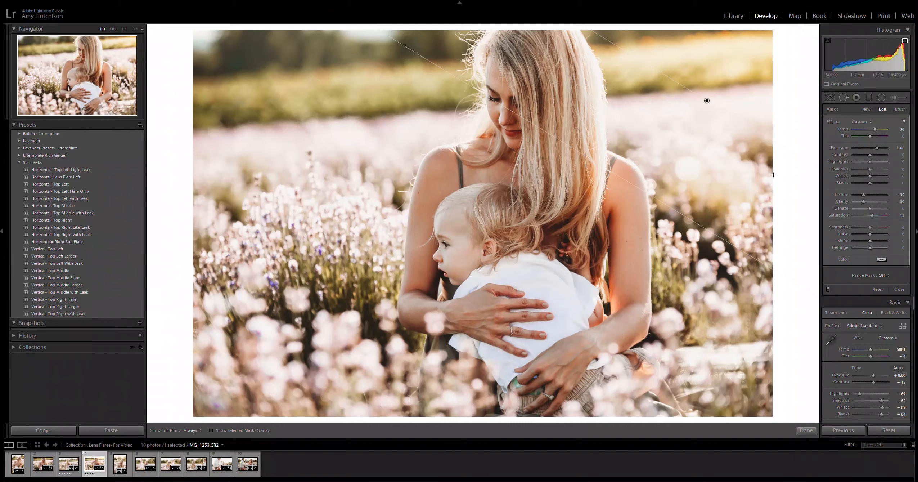
click(807, 430)
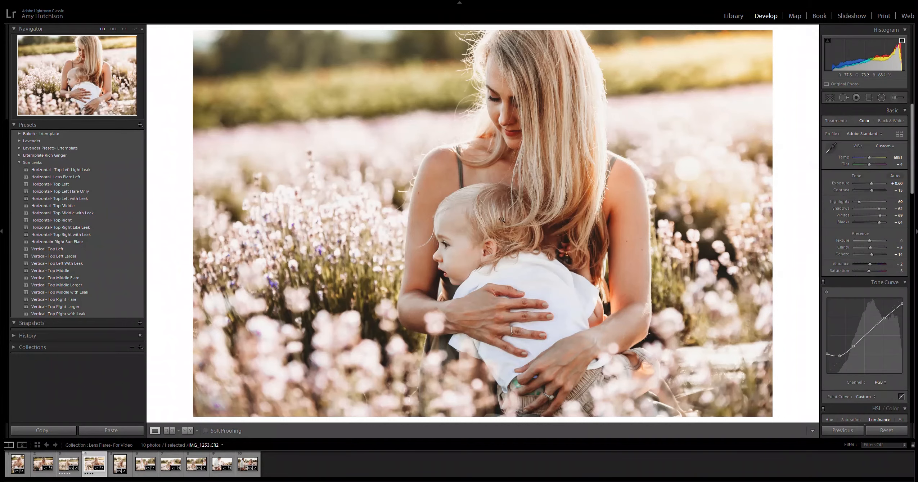
Step: Copy IMG_1253.CR2's develop settings, including graduated and radial filters but not brush adjustments, and paste them onto IMG_1270.CR2
click(49, 432)
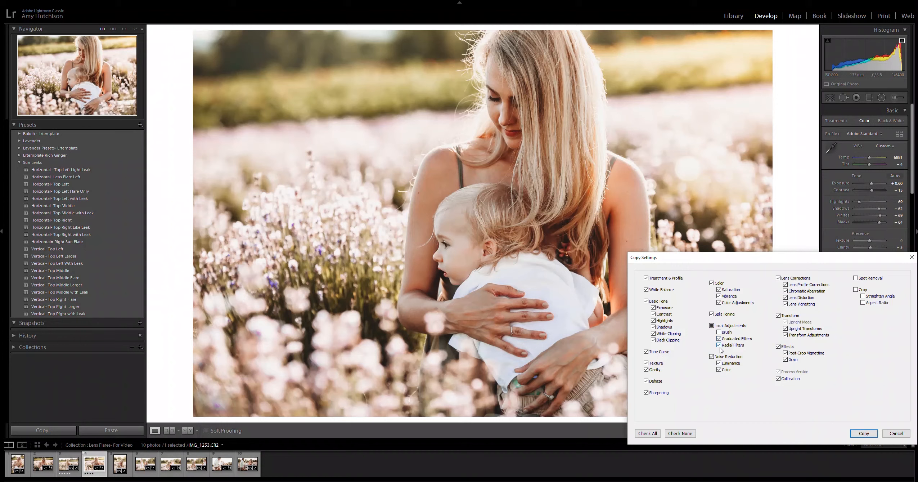
click(865, 433)
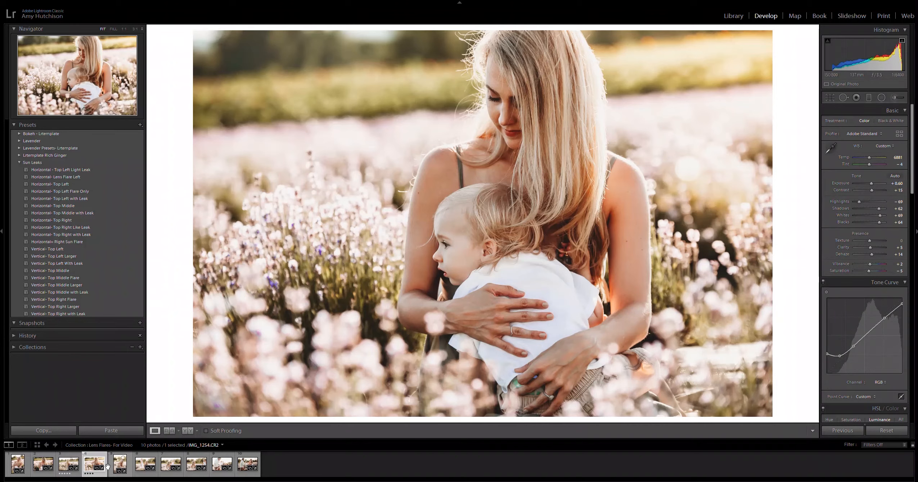
click(79, 477)
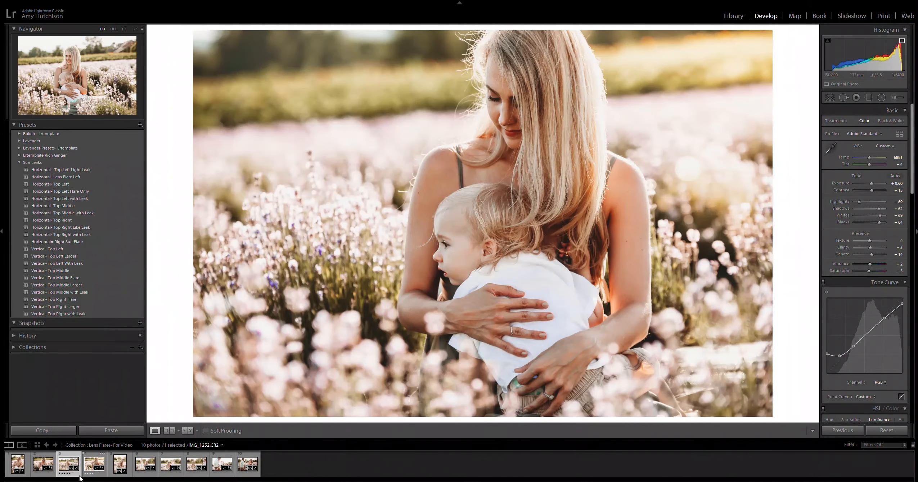
click(170, 476)
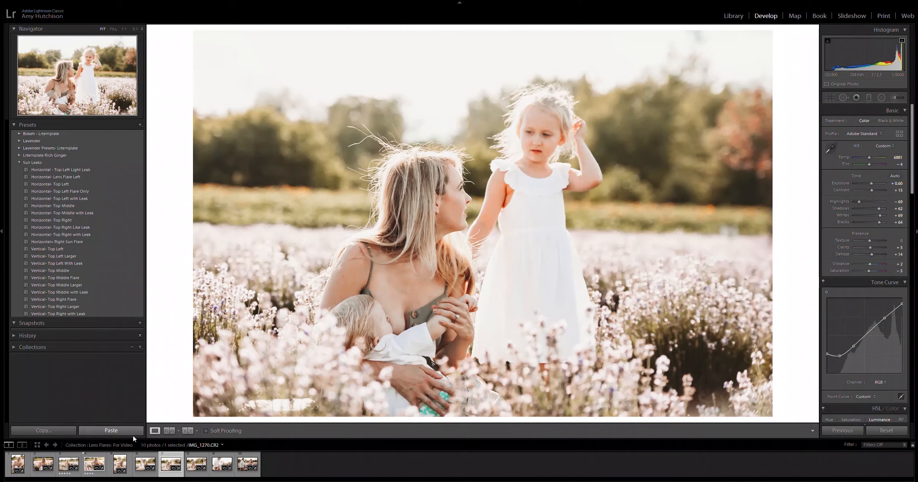
click(131, 431)
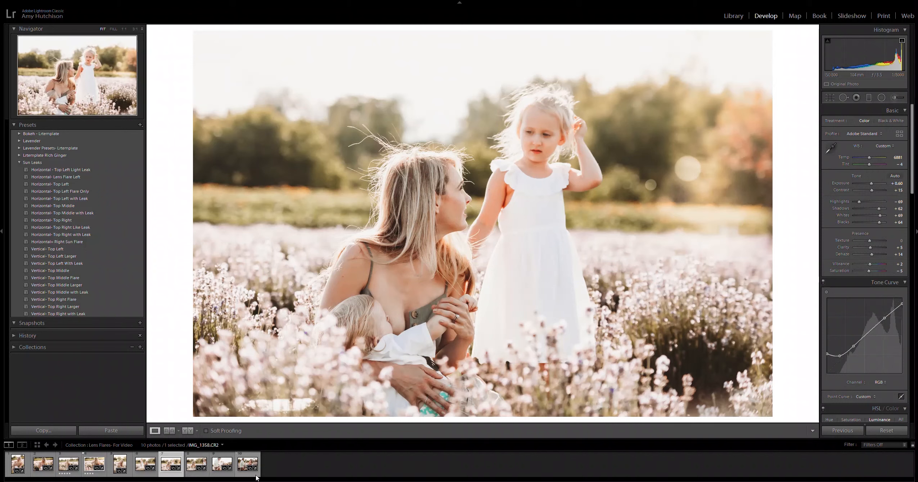
Step: Copy IMG_1253.CR2's settings again, with graduated and radial filters included, and paste them onto IMG_1252.CR2
click(68, 473)
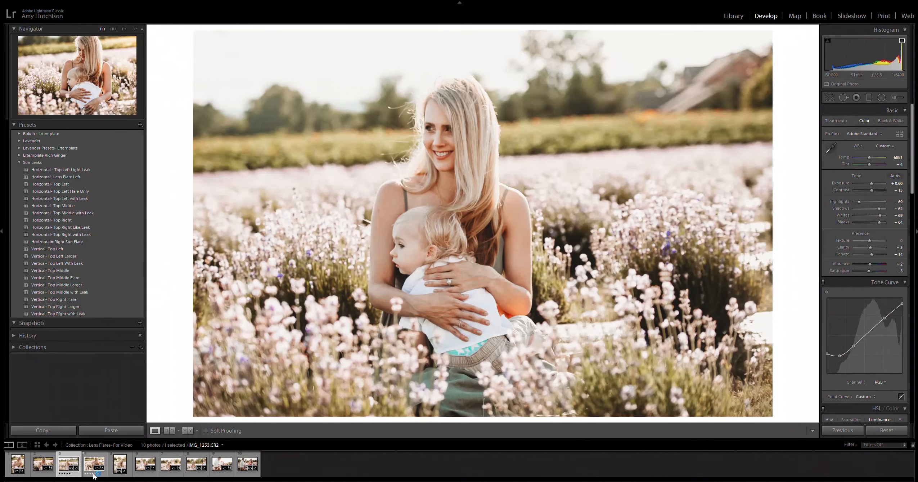
click(93, 475)
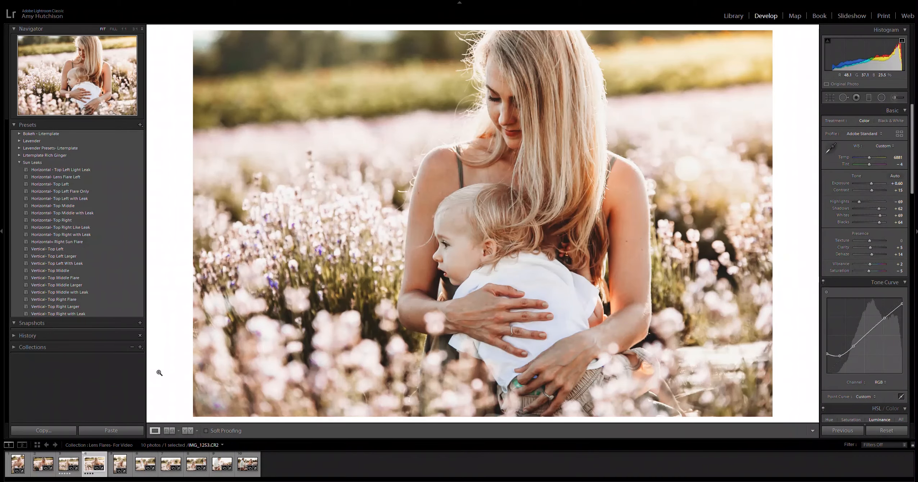
click(66, 431)
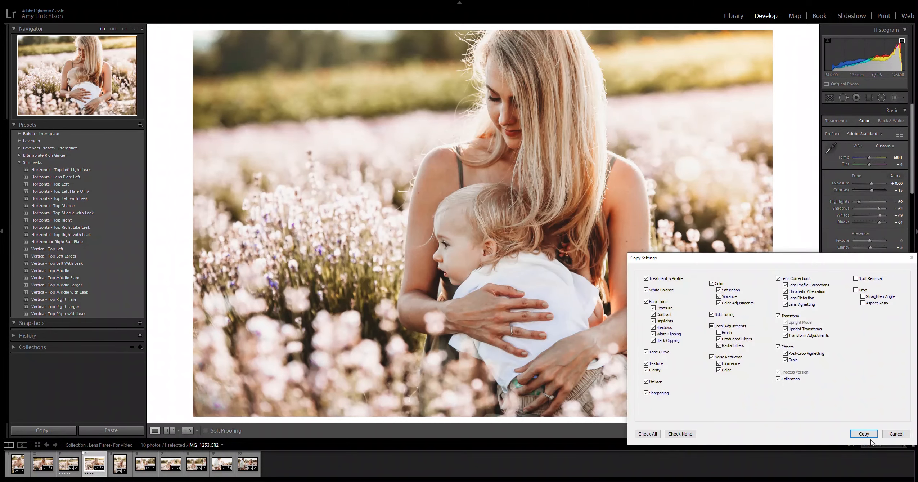
click(868, 435)
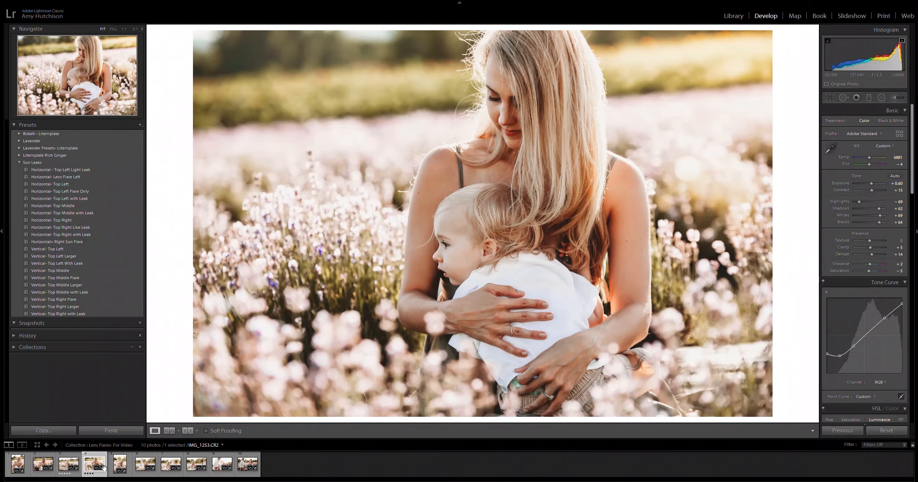
click(70, 464)
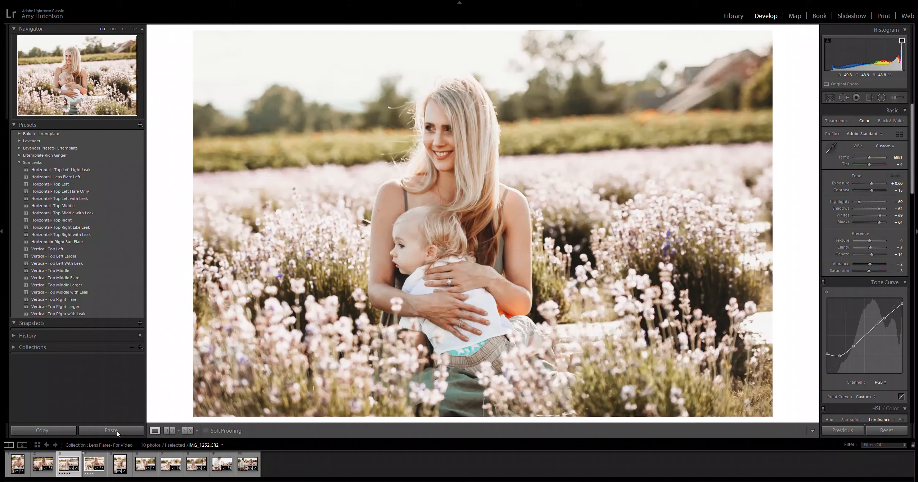
click(110, 431)
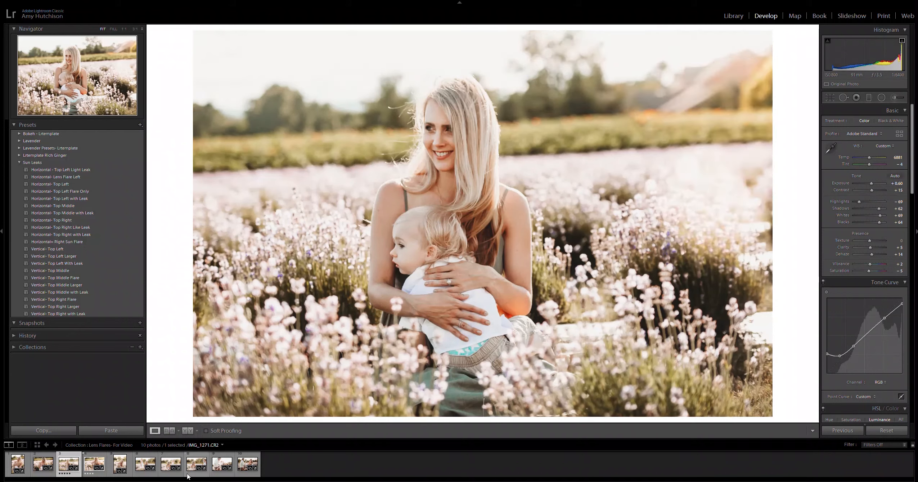
Step: Expand the Bokeh - Litemplate preset group and apply Untitled Preset 7 to IMG_1252.CR2
click(95, 476)
click(20, 133)
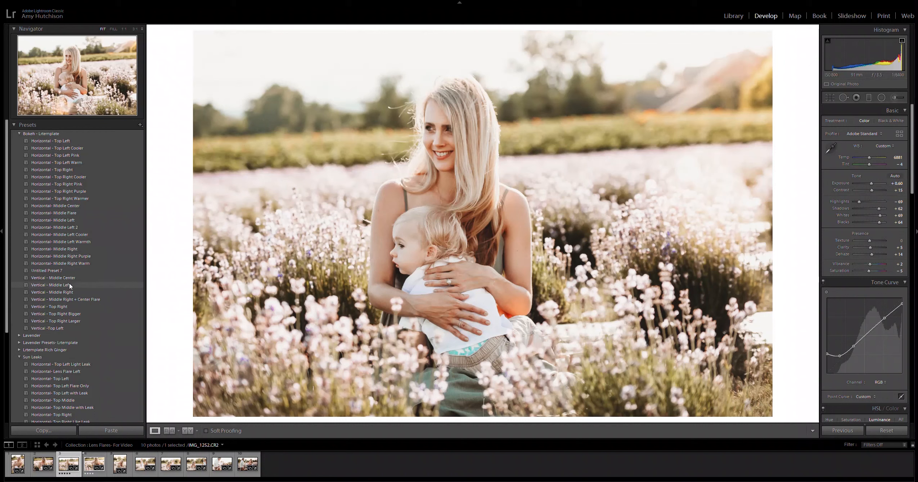
click(69, 271)
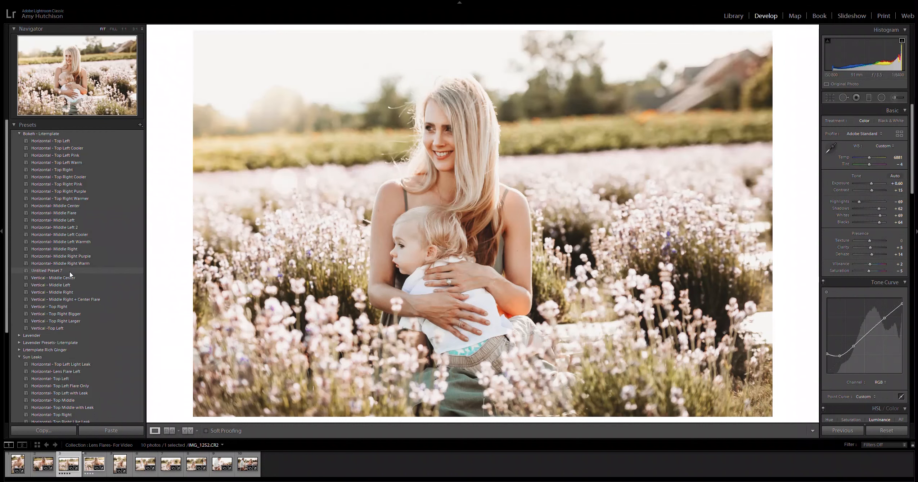